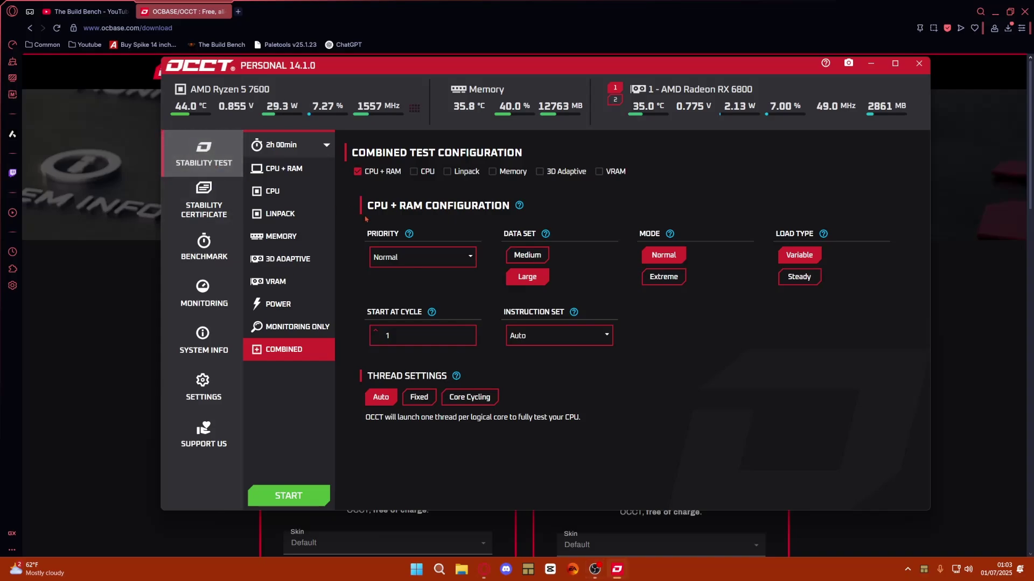
# - Set the stability test duration to 0 hours and 2 minutes
pyautogui.click(326, 146)
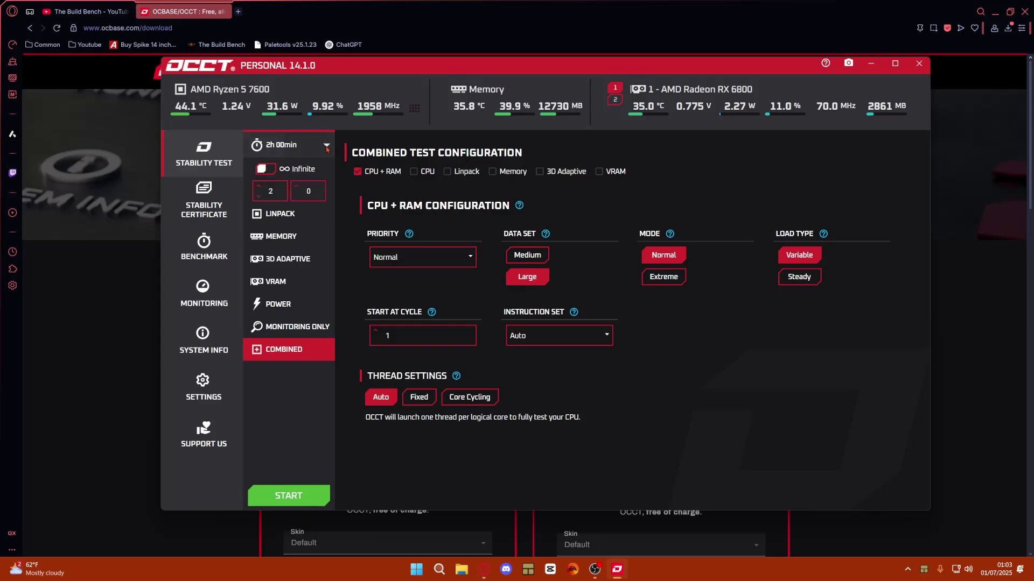
pyautogui.doubleClick(259, 196)
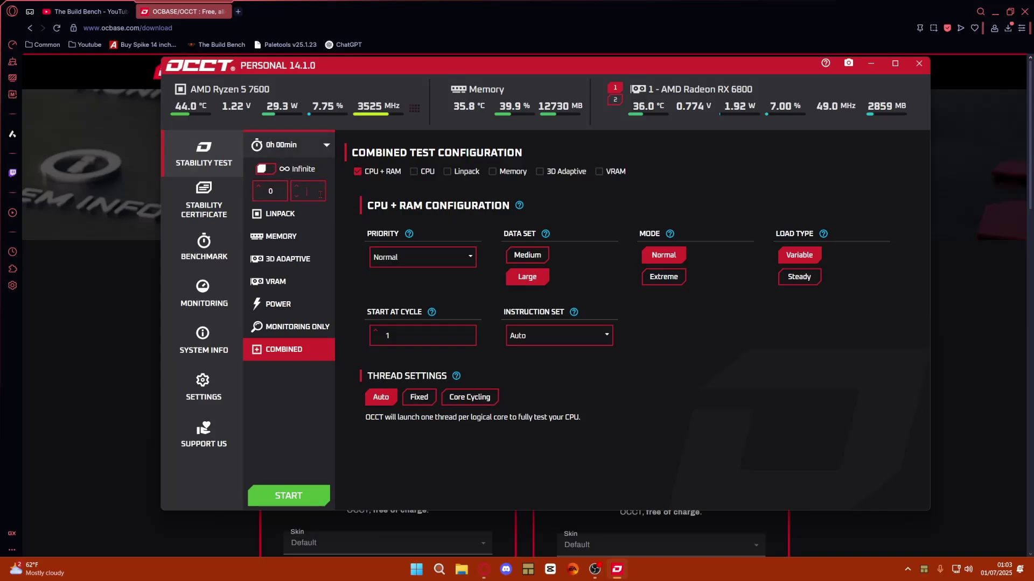
pyautogui.click(281, 437)
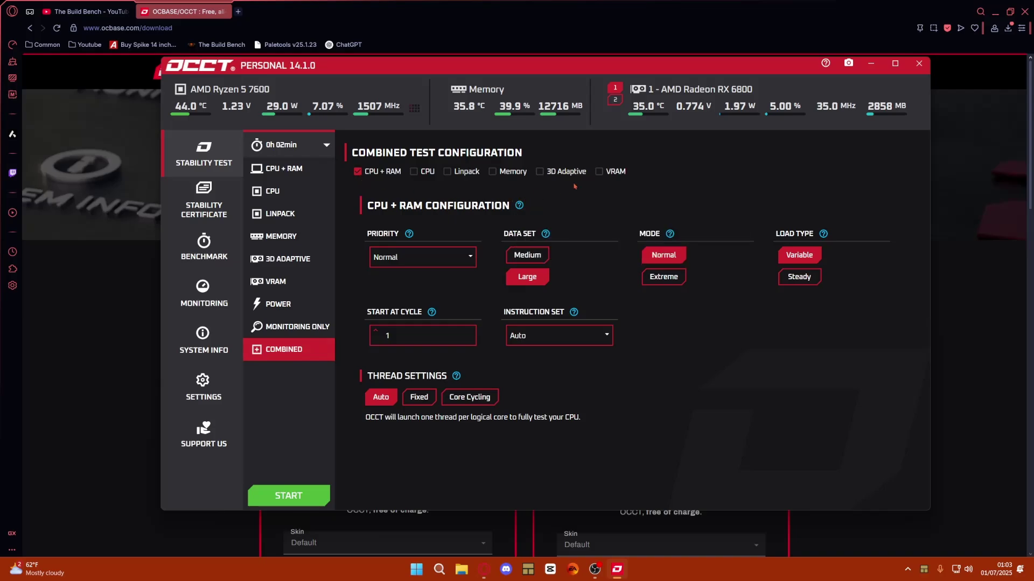
# - Add the VRAM test to the combined test alongside CPU + RAM, and choose Normal as the CPU + RAM priority
pyautogui.click(598, 172)
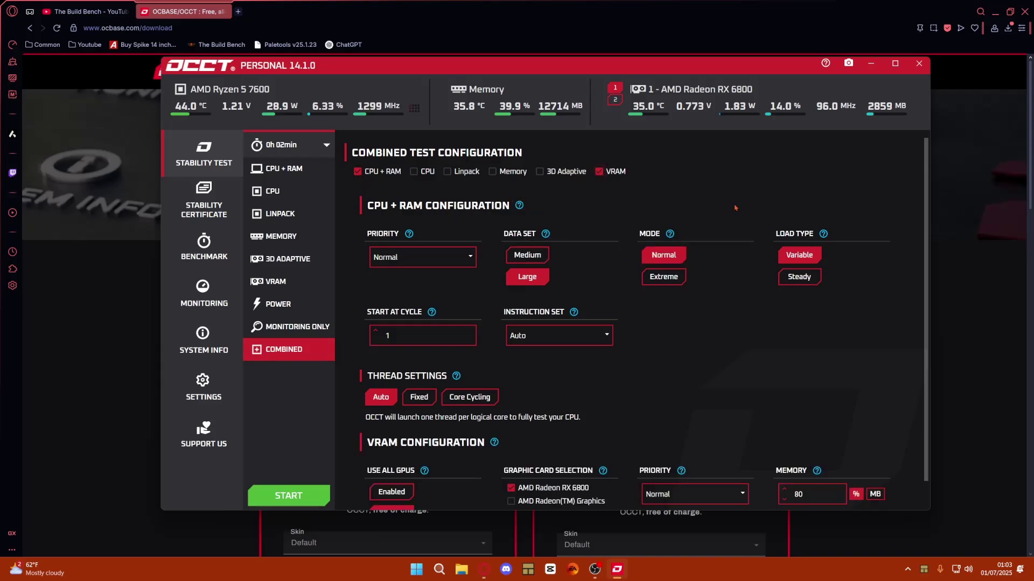
pyautogui.scroll(-1, 505, 410)
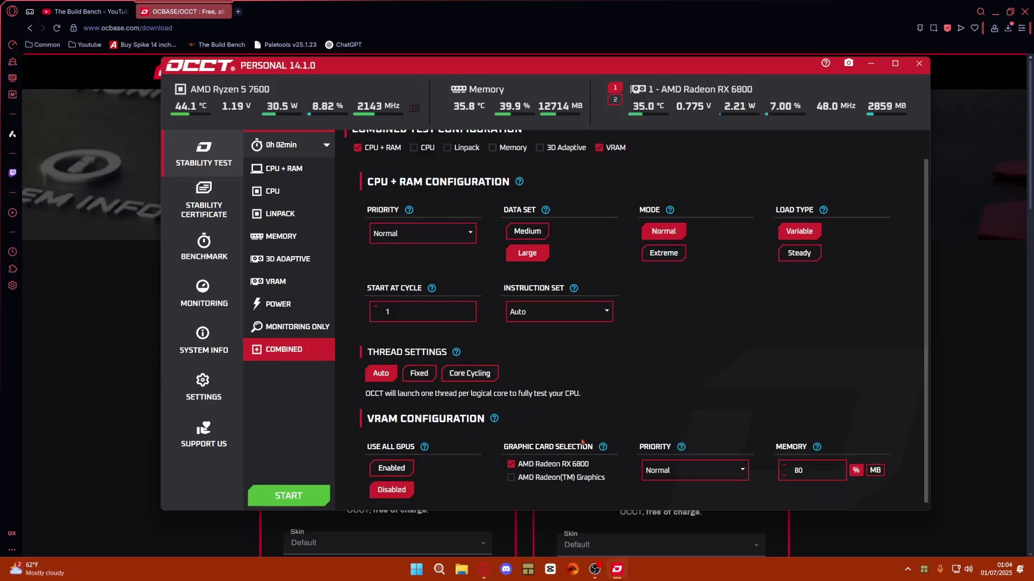
pyautogui.scroll(1, 582, 441)
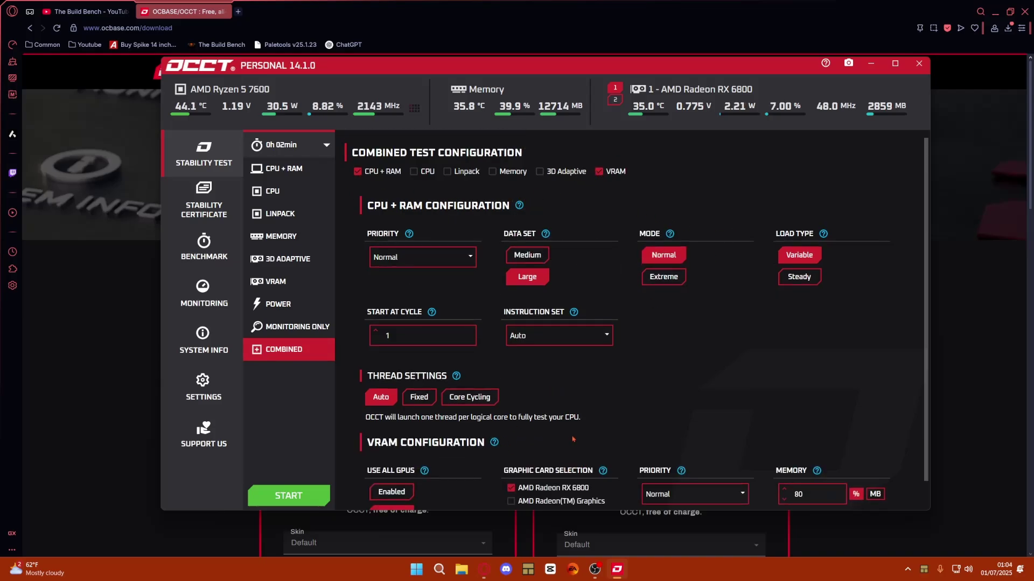
pyautogui.click(419, 263)
pyautogui.click(409, 310)
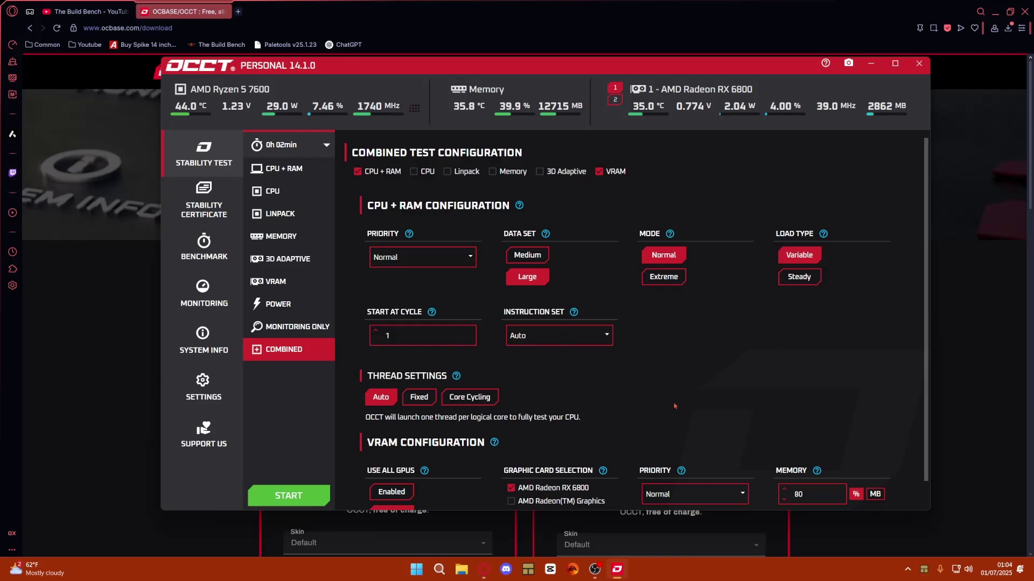
# - Review the VRAM configuration and start the combined stability test, continuing past the supporter offer
pyautogui.scroll(-1, 674, 406)
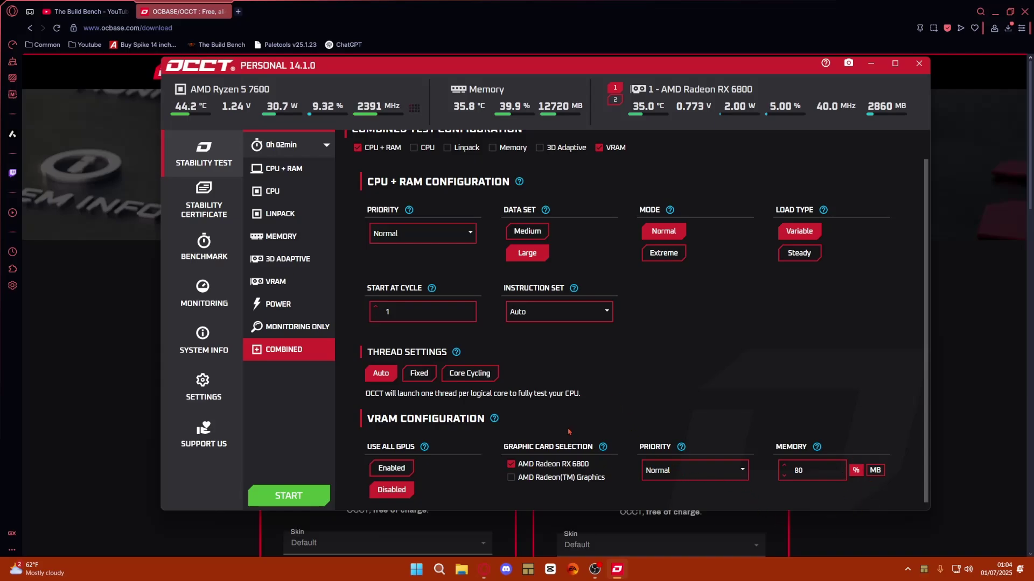
pyautogui.scroll(1, 591, 402)
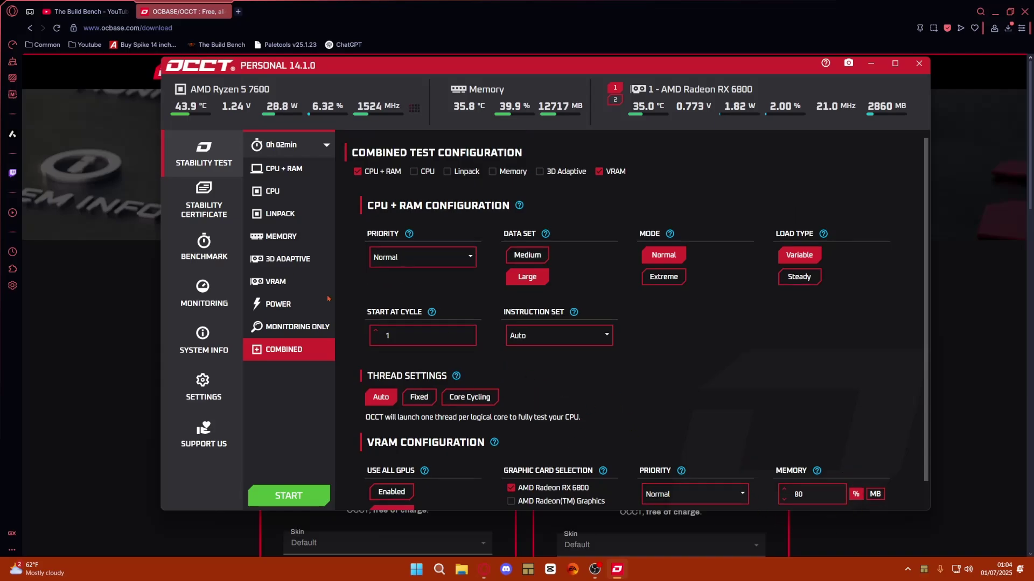
pyautogui.click(294, 494)
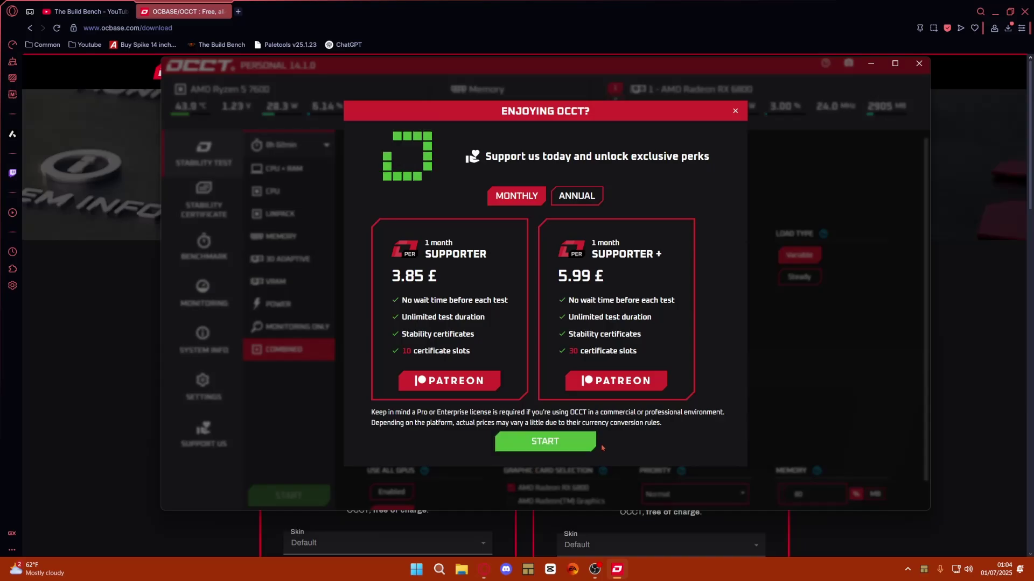
pyautogui.click(569, 443)
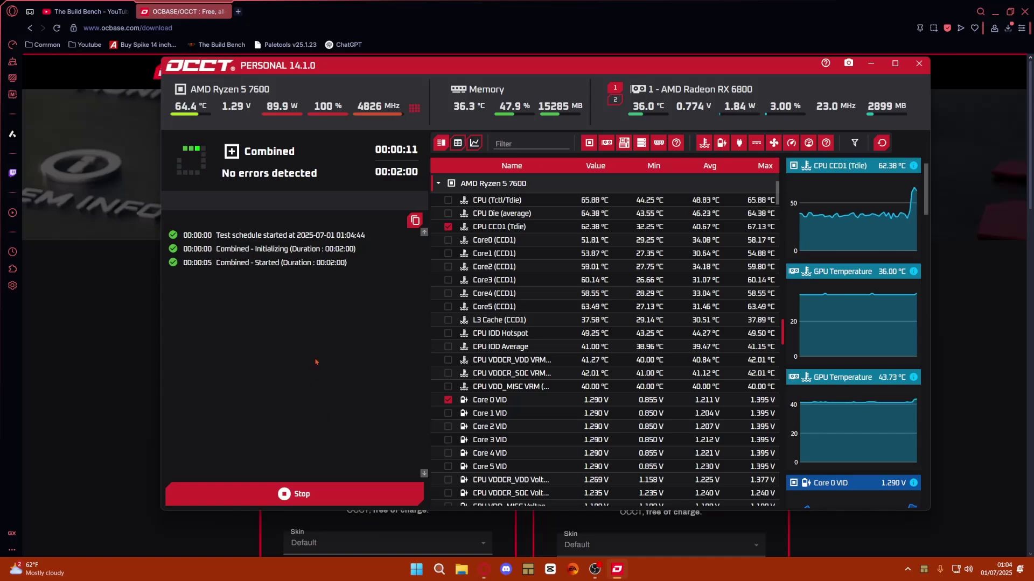
# - Examine the live CPU power, usage, clock and temperature, the memory temperature and usage, and the GPU temperature and voltage
pyautogui.moveTo(292, 110)
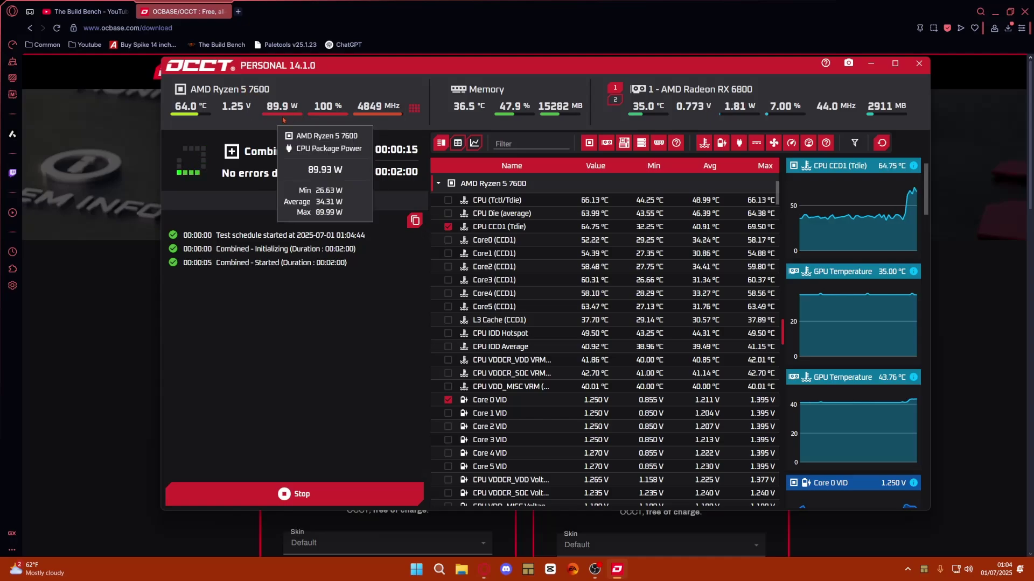
pyautogui.moveTo(325, 116)
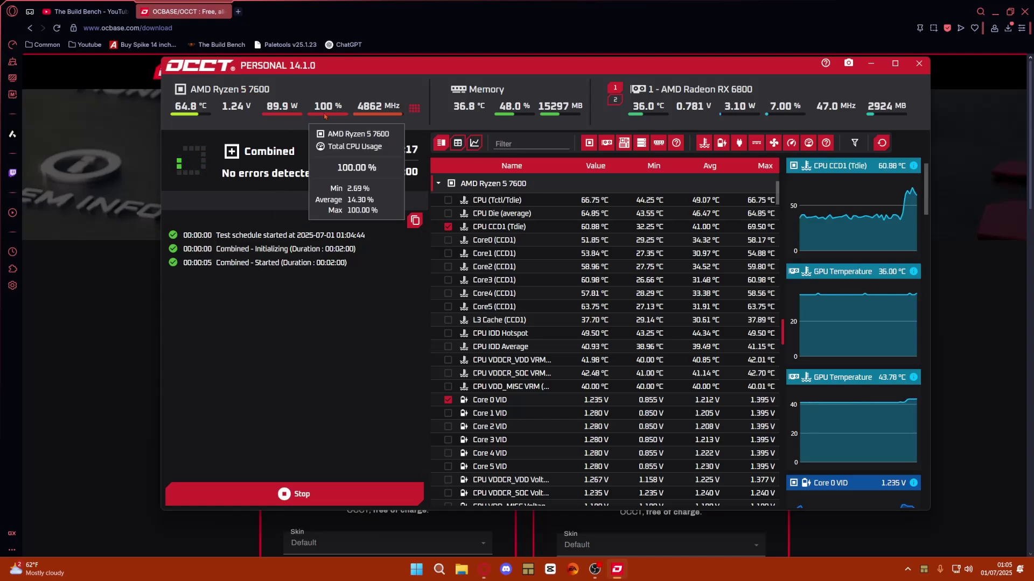
pyautogui.moveTo(377, 115)
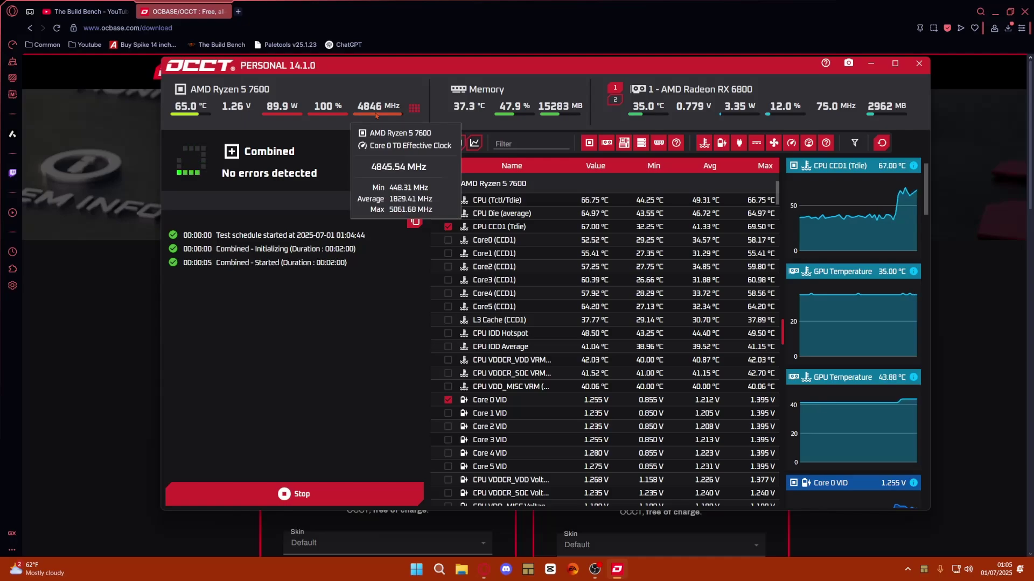
pyautogui.moveTo(197, 117)
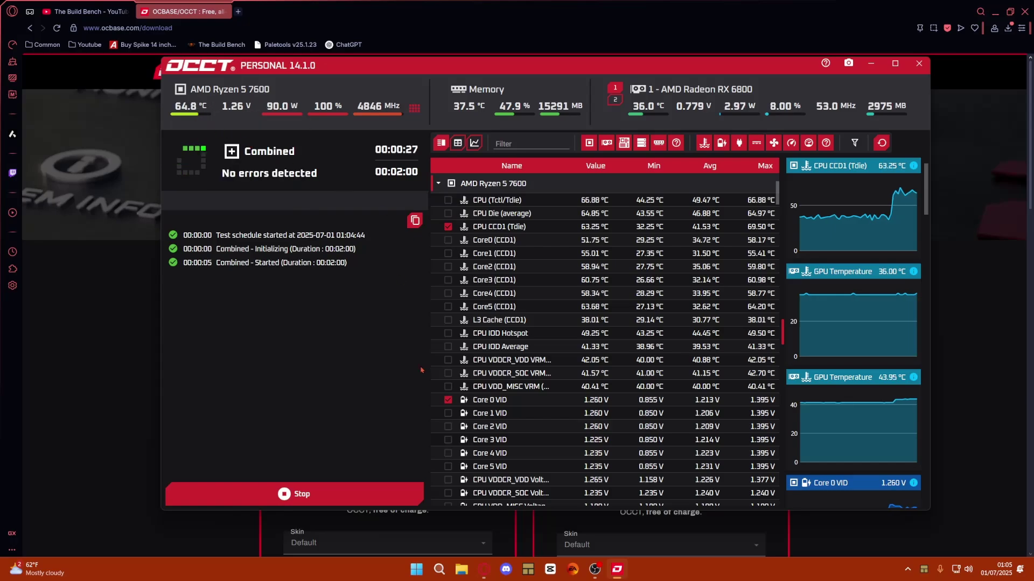
pyautogui.moveTo(461, 106)
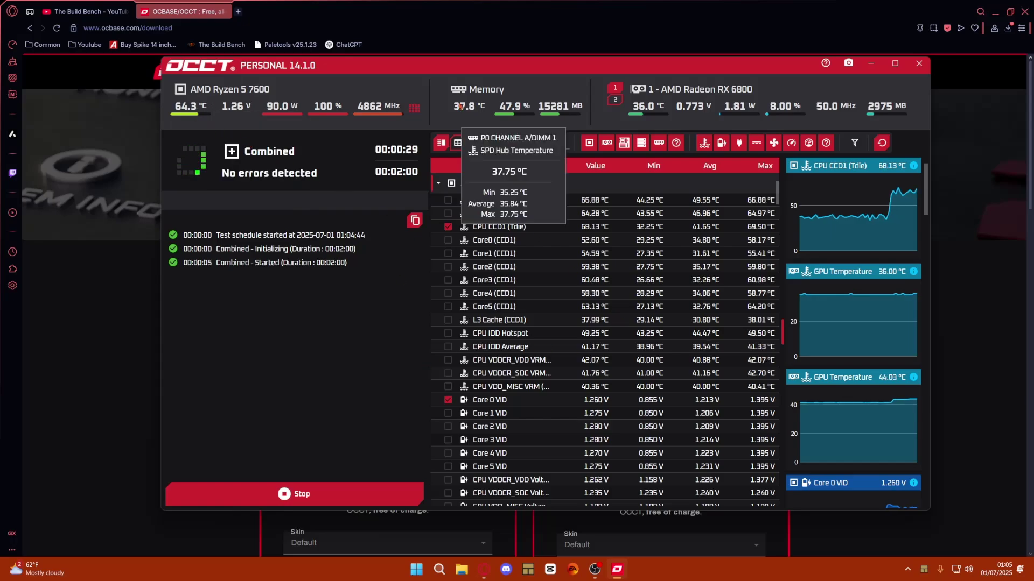
pyautogui.moveTo(563, 117)
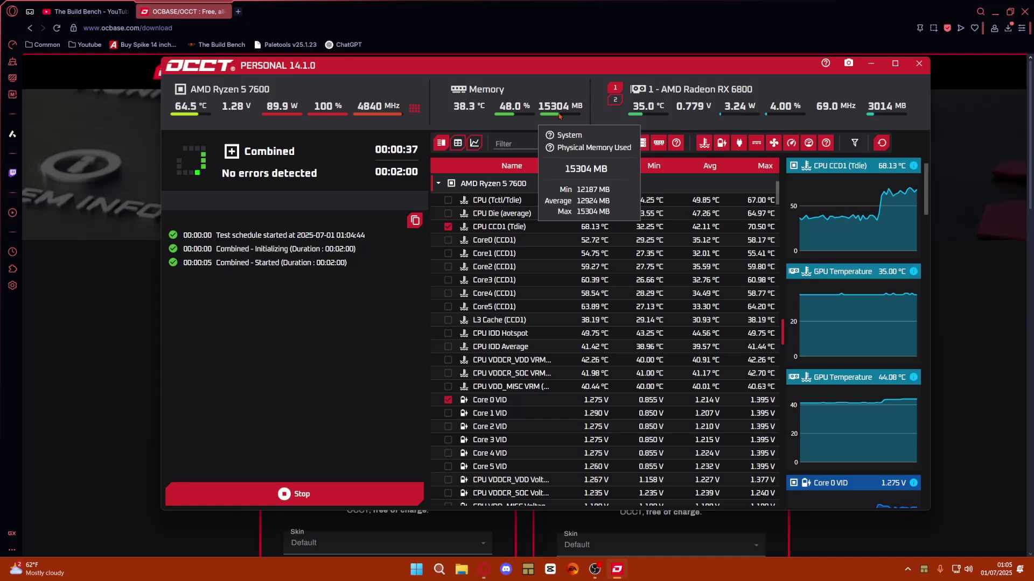
pyautogui.moveTo(656, 118)
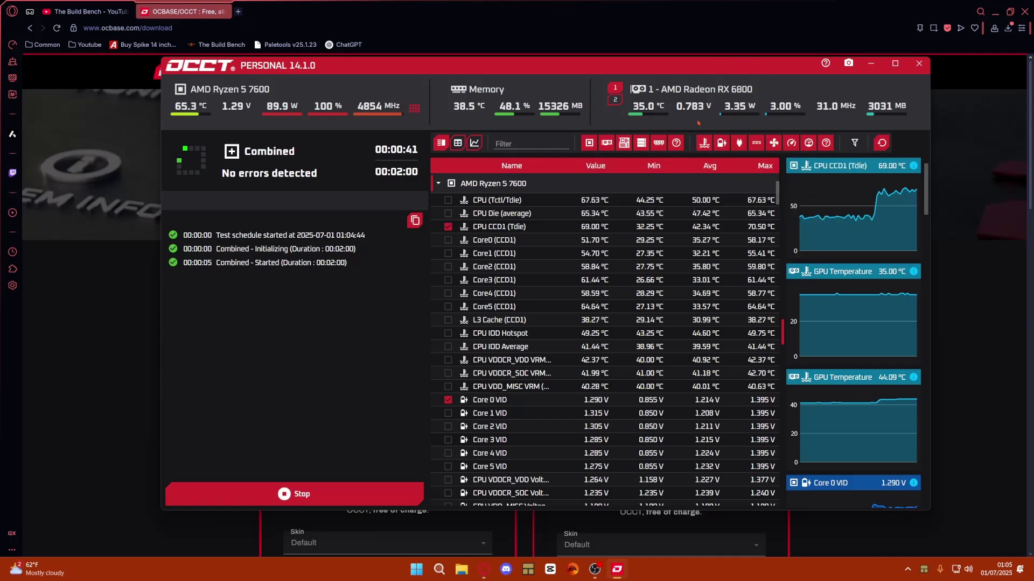
pyautogui.moveTo(703, 116)
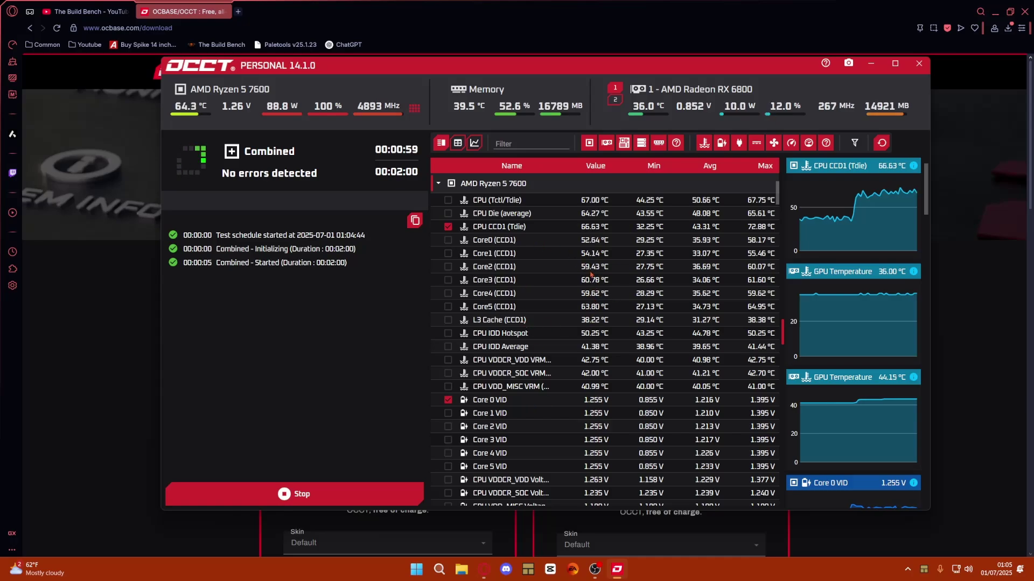
# - Look through the sensor table for CPU voltages, power, clocks and usage, motherboard readings, and memory module readings
pyautogui.scroll(-2, 591, 275)
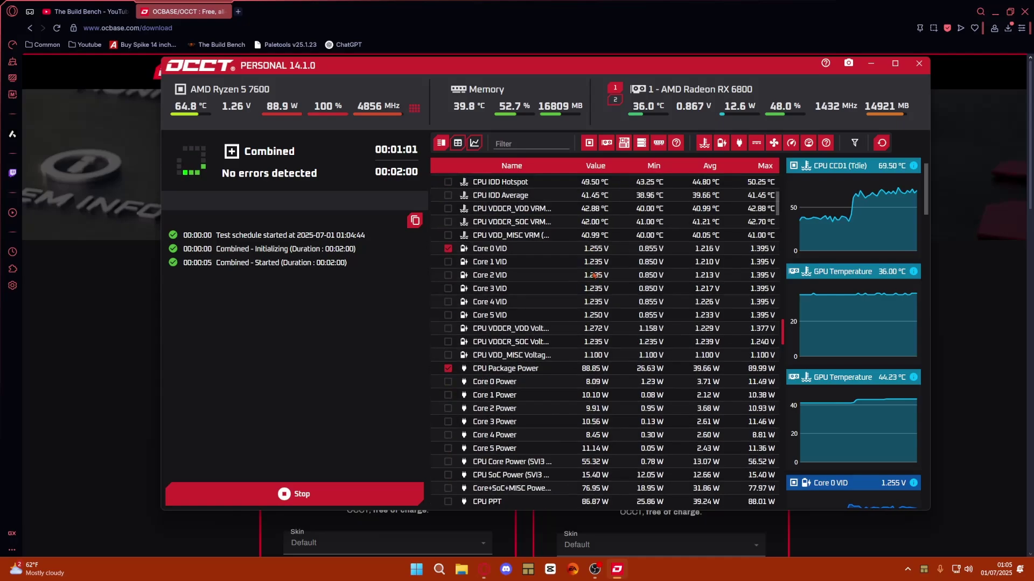
pyautogui.scroll(-1, 595, 275)
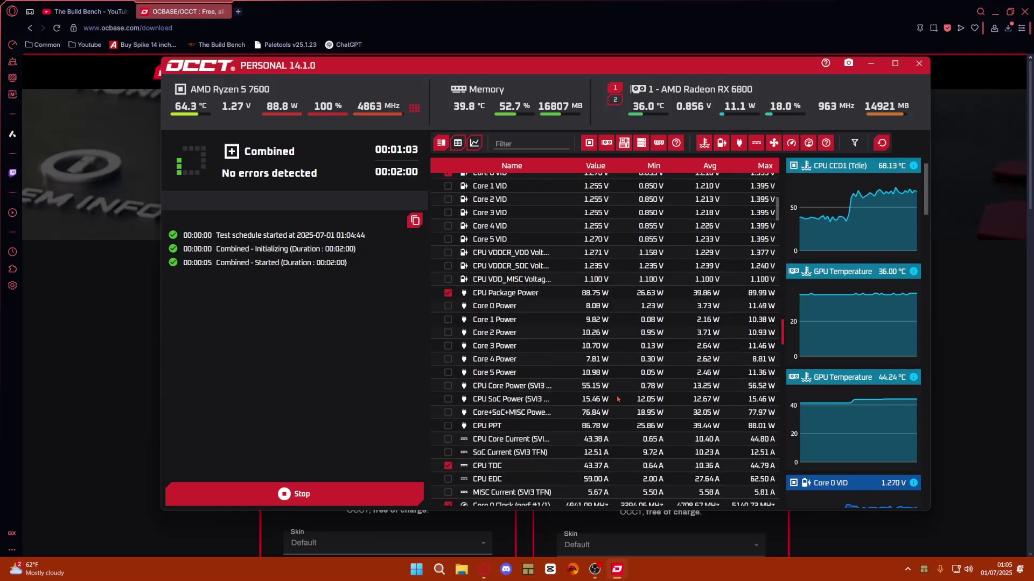
pyautogui.scroll(-1, 618, 399)
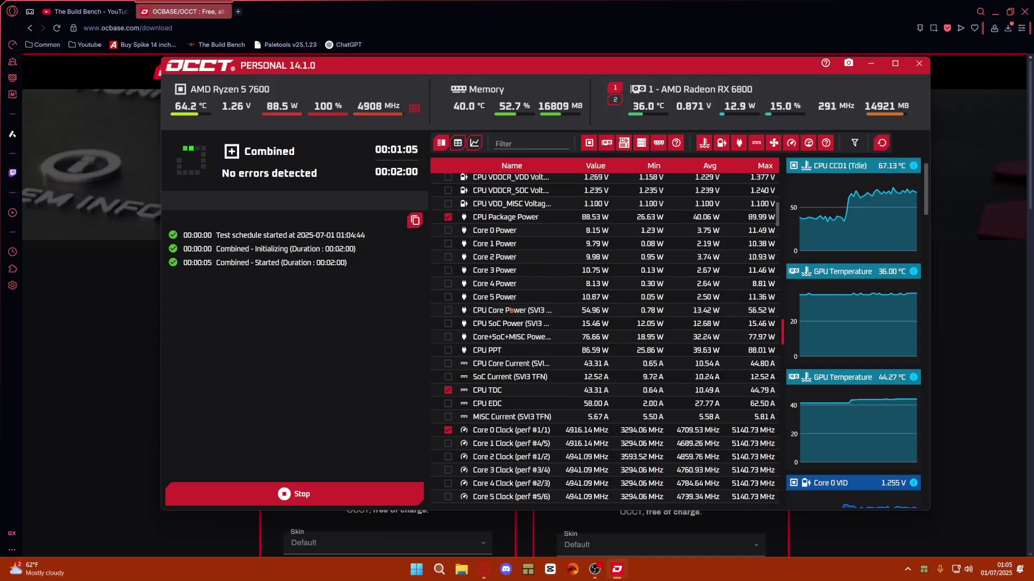
pyautogui.scroll(-2, 592, 304)
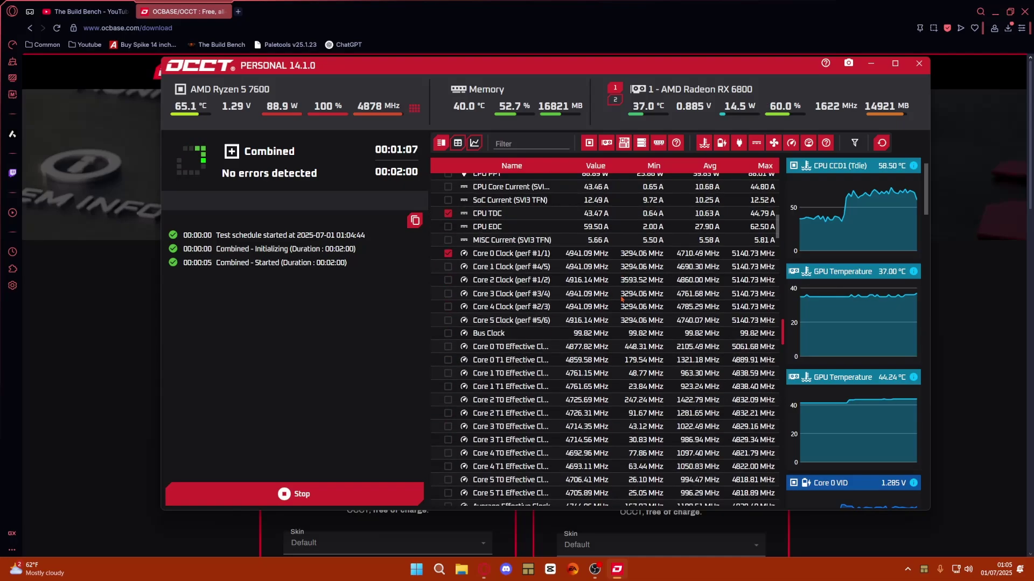
pyautogui.scroll(-2, 609, 306)
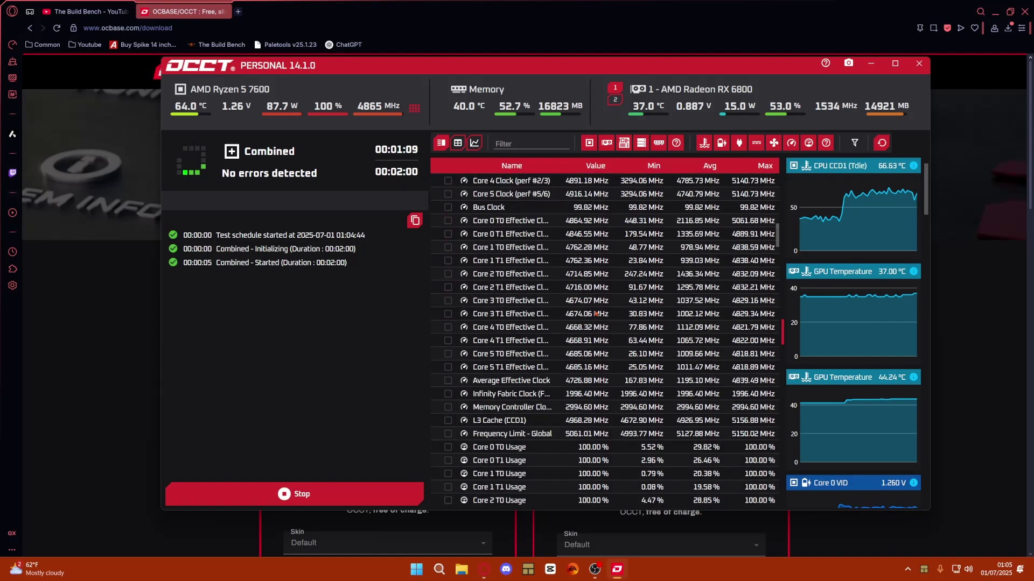
pyautogui.scroll(-5, 596, 313)
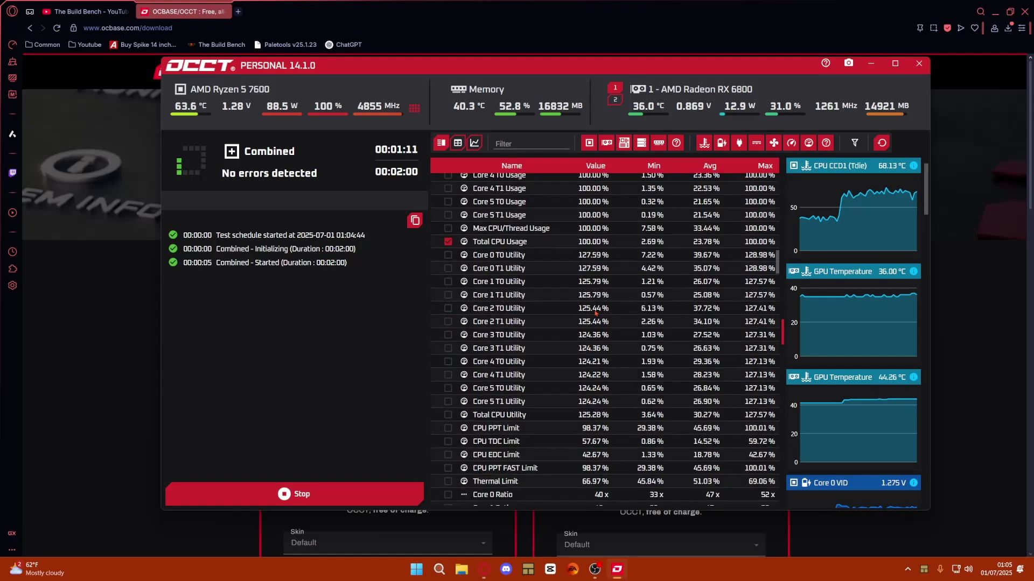
pyautogui.scroll(-7, 596, 313)
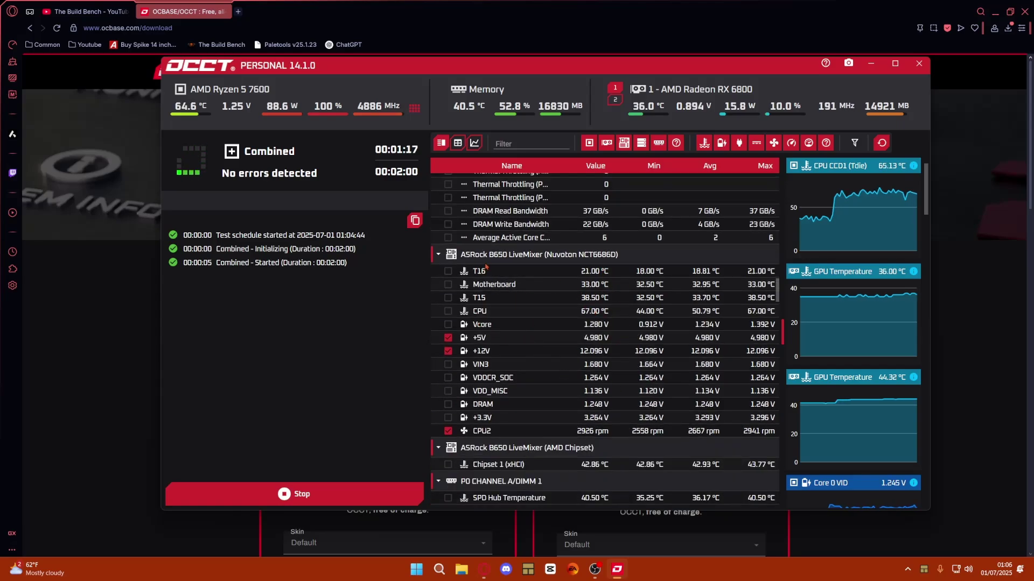
pyautogui.scroll(-5, 641, 338)
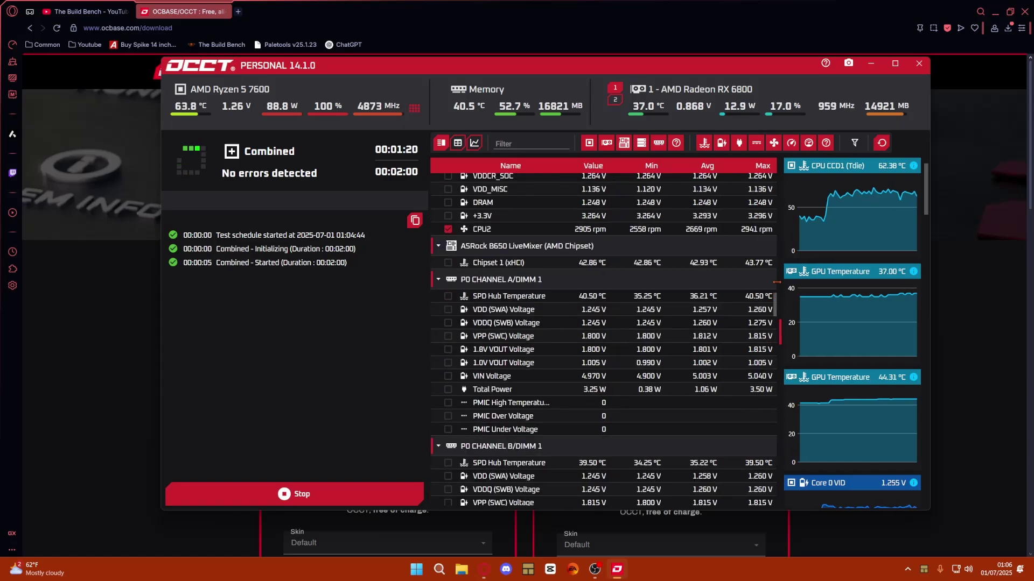
# - Widen the sensor graph column and check the CPU sensors and the Radeon RX 6800's dedicated memory usage
pyautogui.moveTo(783, 338); pyautogui.dragTo(748, 335)
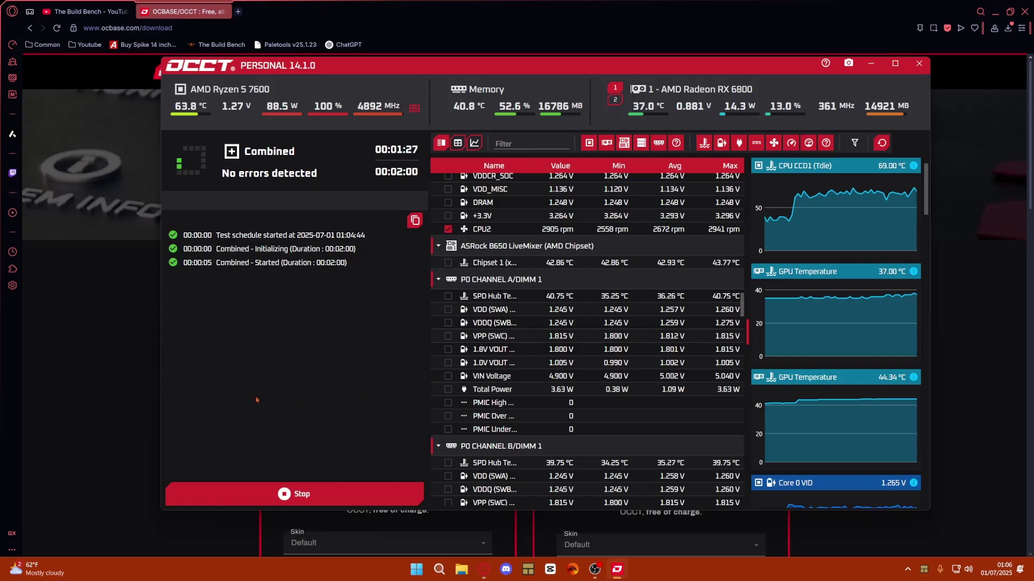
pyautogui.scroll(15, 539, 295)
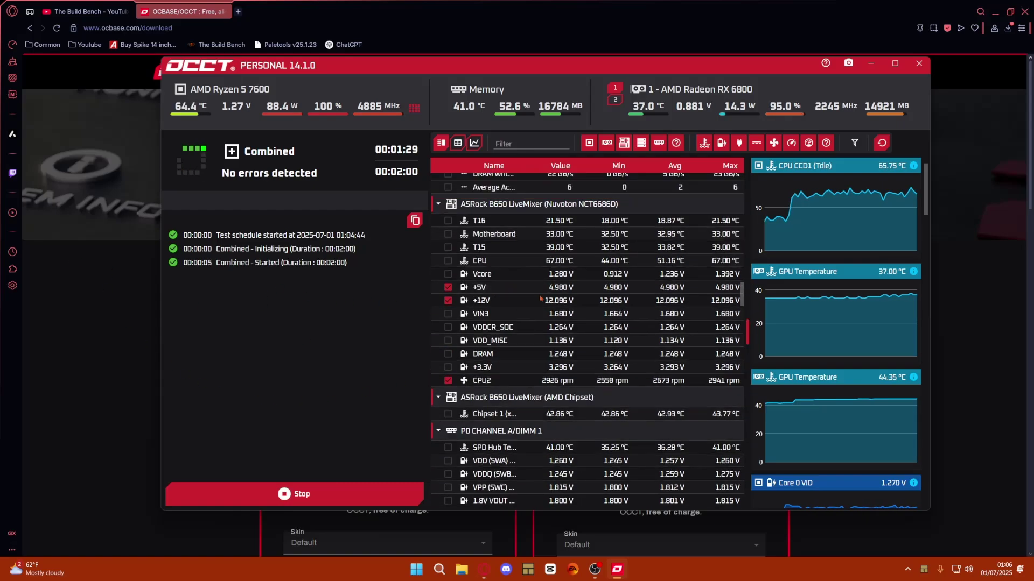
pyautogui.scroll(5, 668, 212)
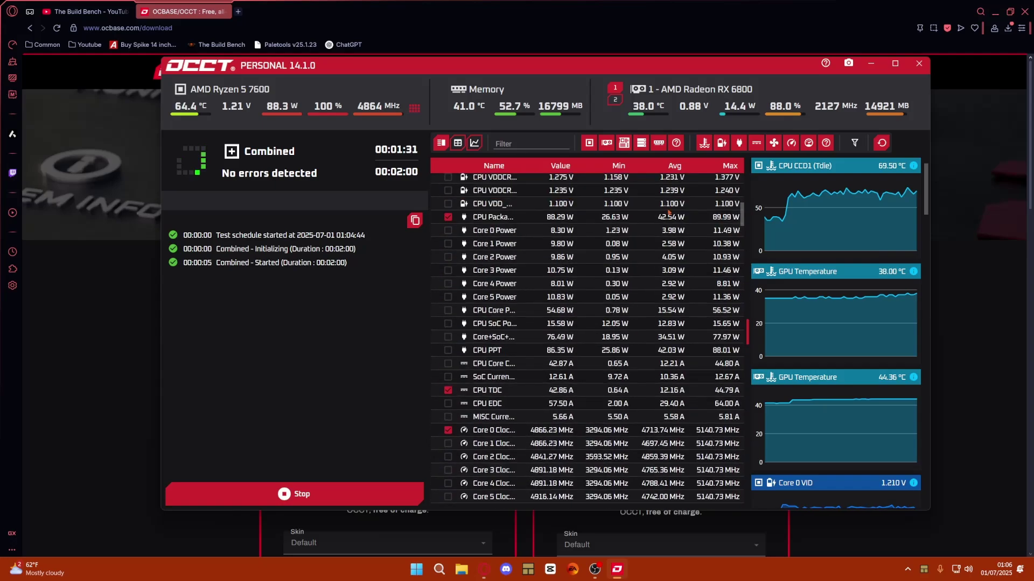
pyautogui.moveTo(886, 112)
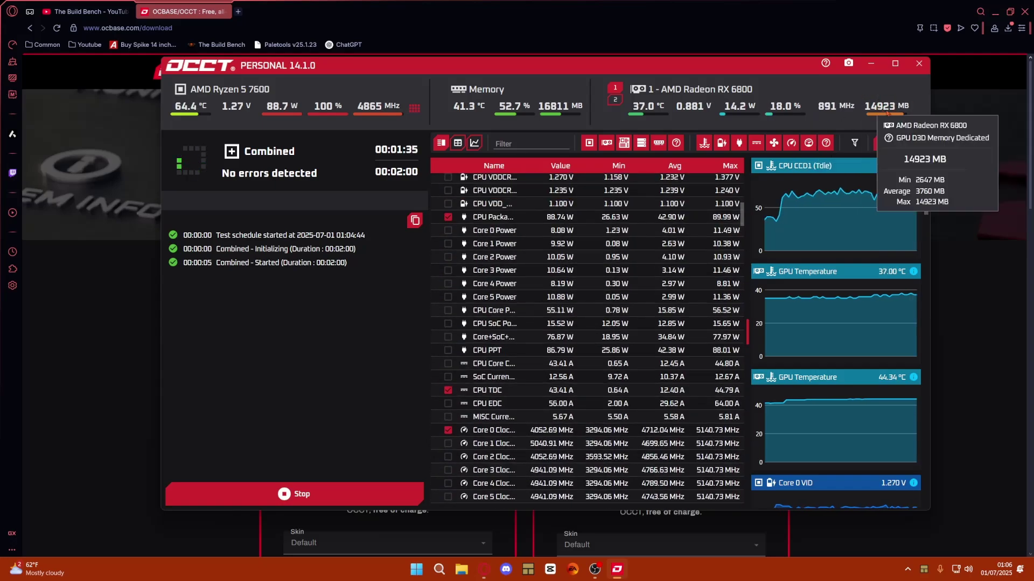
pyautogui.scroll(5, 628, 336)
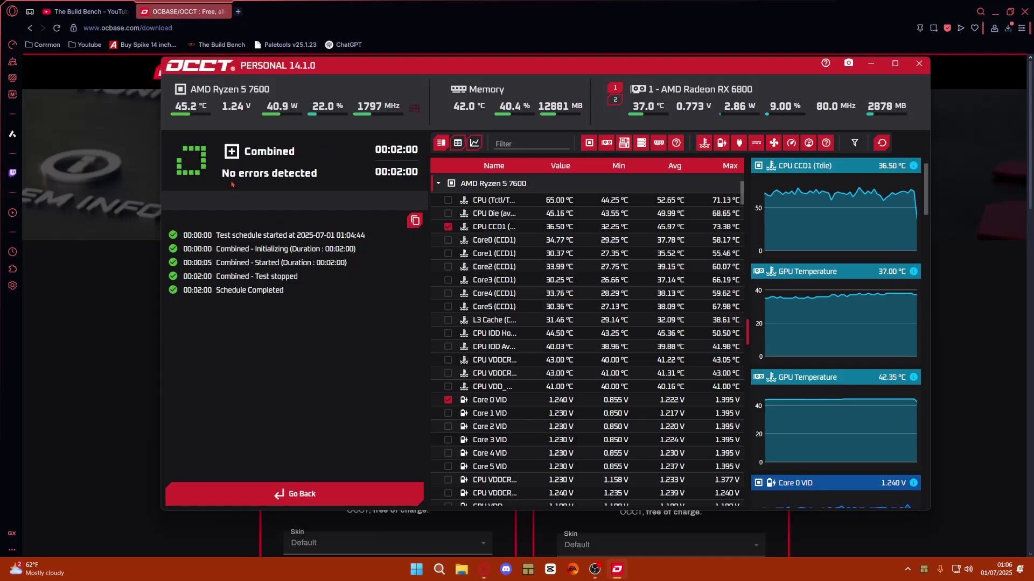
# - Return to the combined test setup, set the CPU + RAM mode to Extreme and start the test, continuing past the supporter offer
pyautogui.click(308, 494)
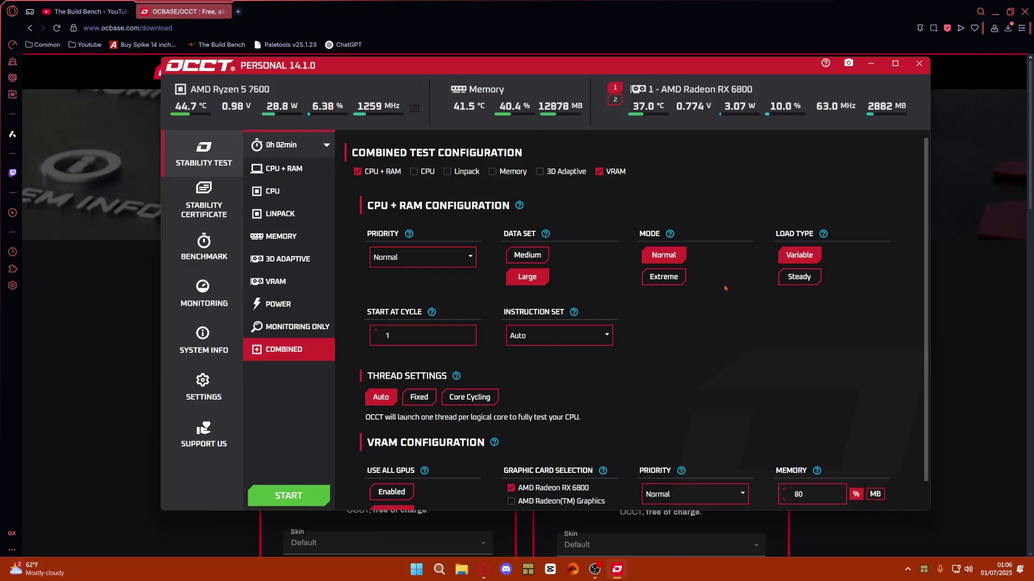
pyautogui.click(663, 277)
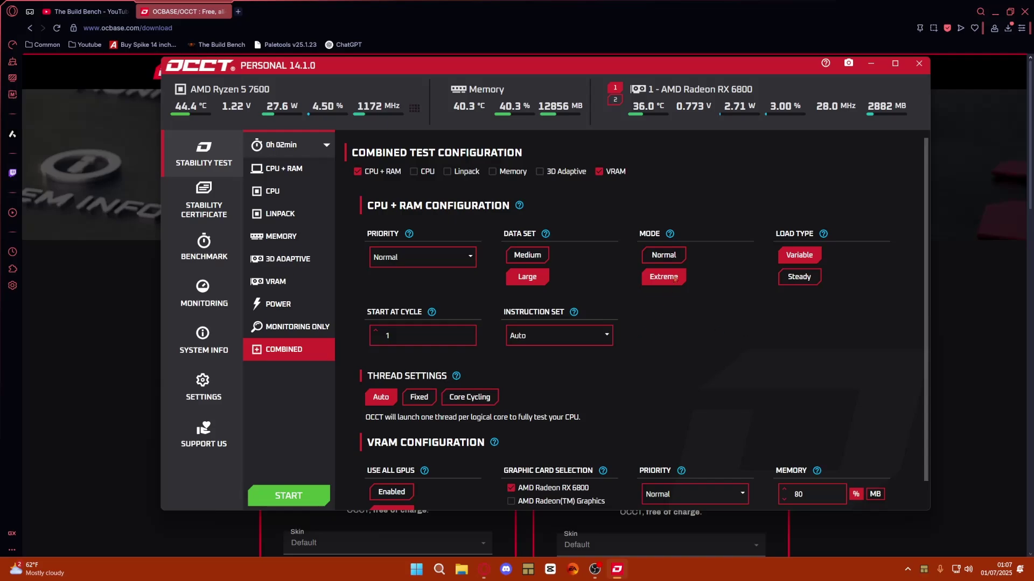
pyautogui.click(287, 499)
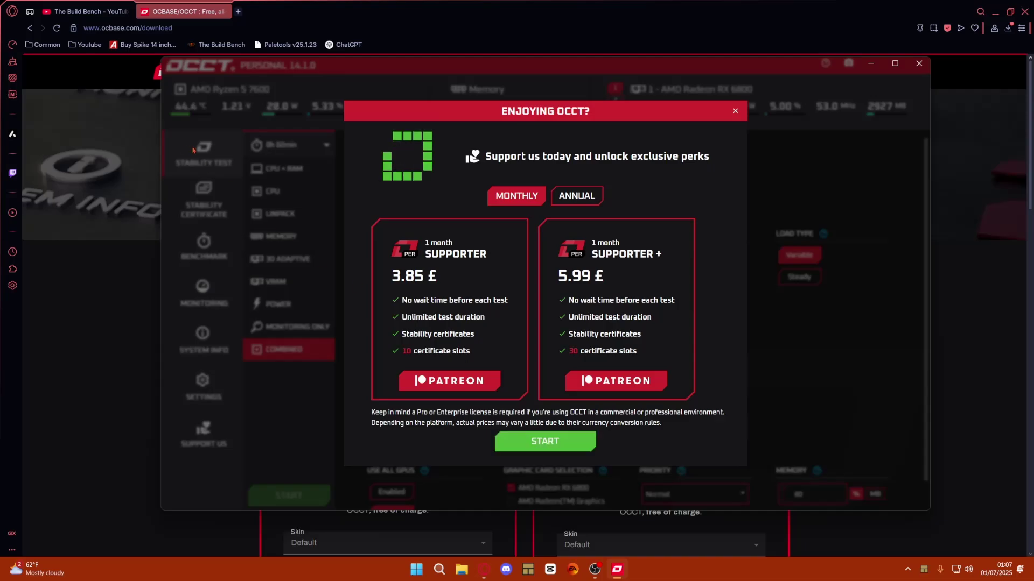
pyautogui.click(545, 441)
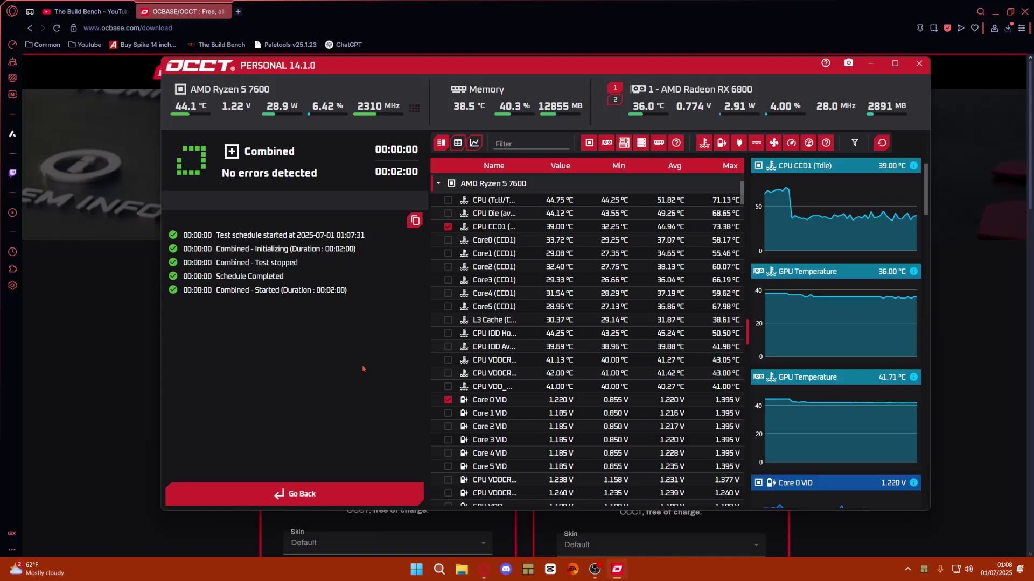
# - Restart the combined test in Extreme mode, watch the memory and CPU temperatures until it completes, and leave the results
pyautogui.click(331, 495)
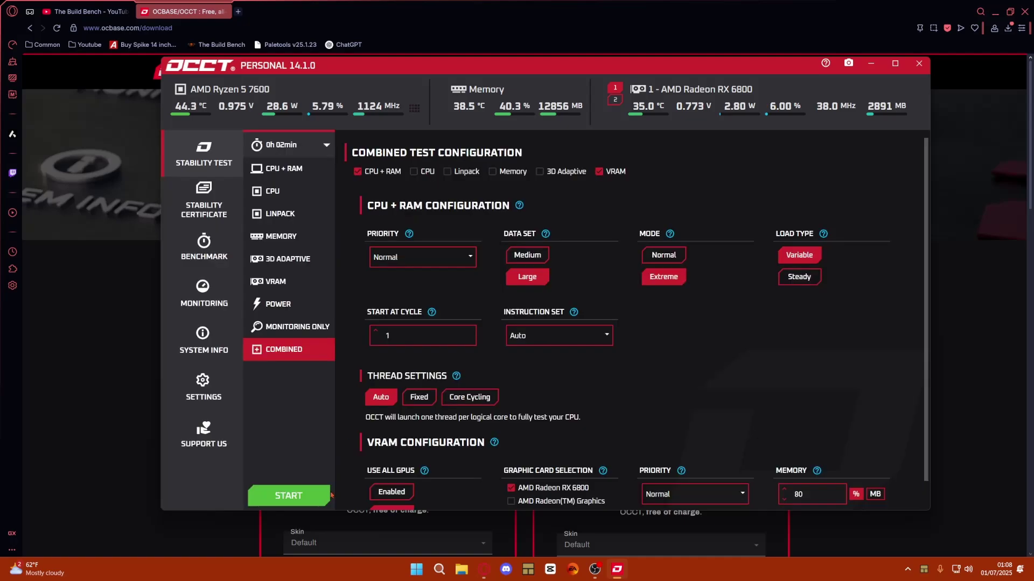
pyautogui.scroll(-1, 690, 323)
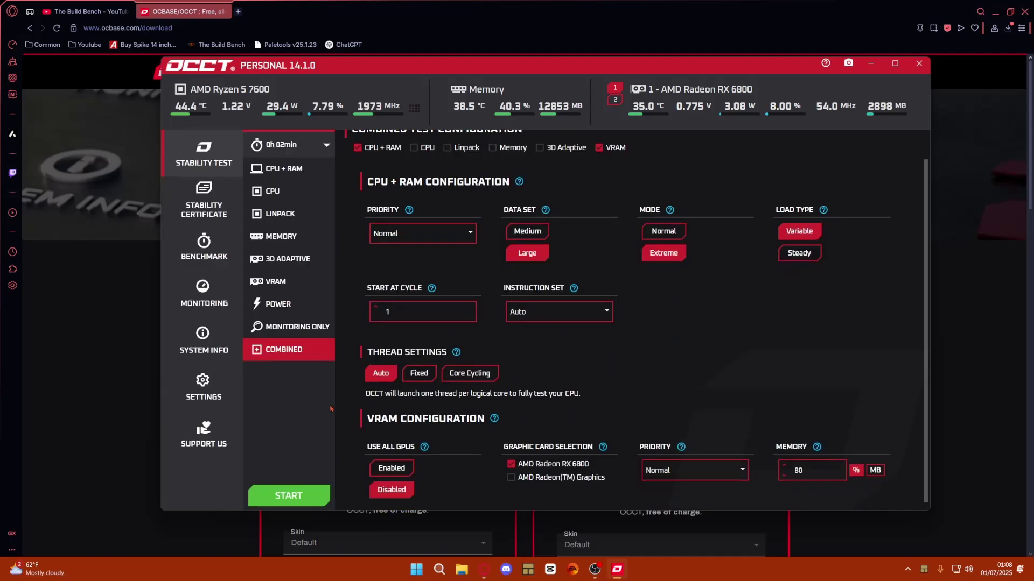
pyautogui.moveTo(366, 117)
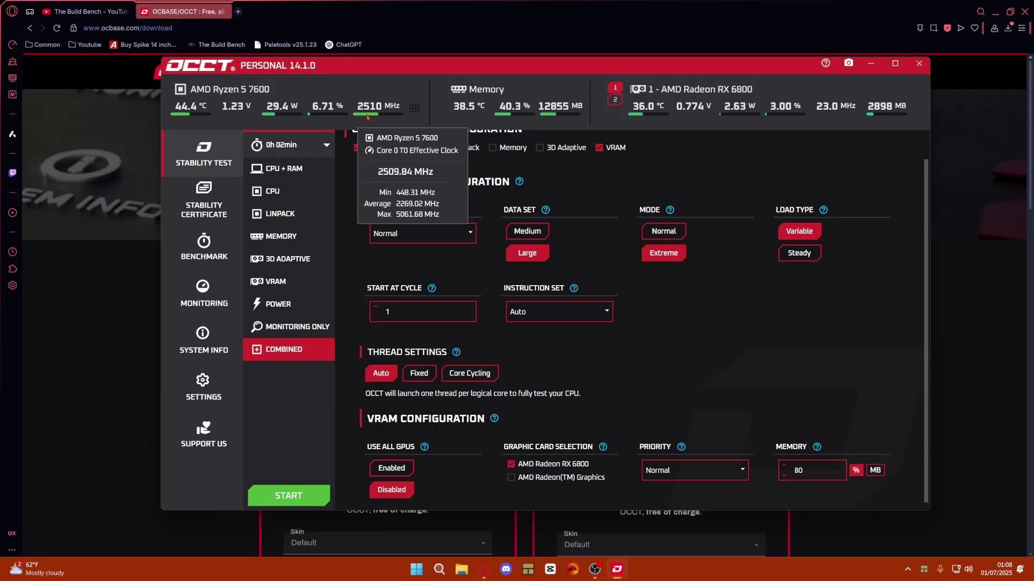
pyautogui.click(289, 495)
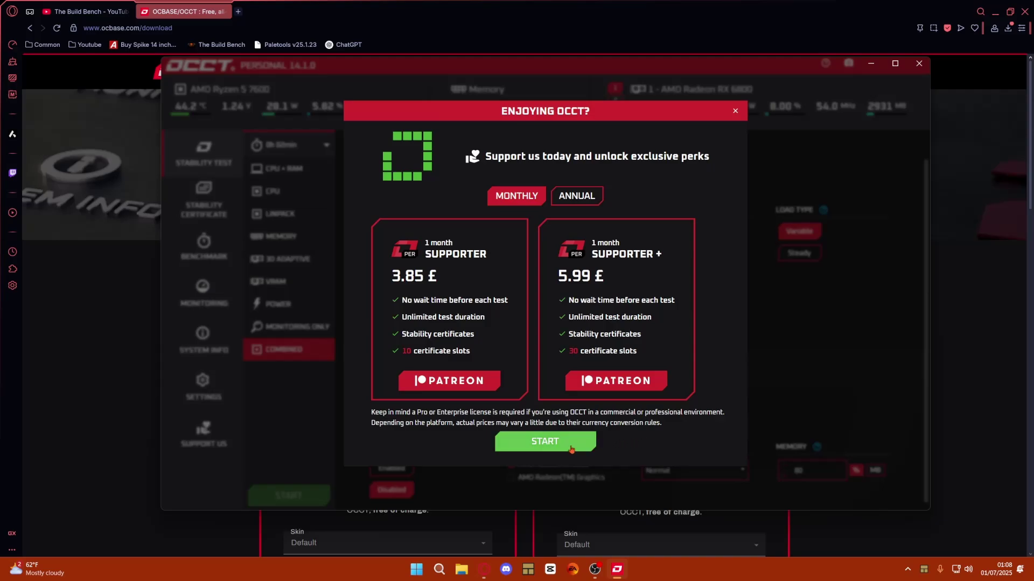
pyautogui.click(545, 441)
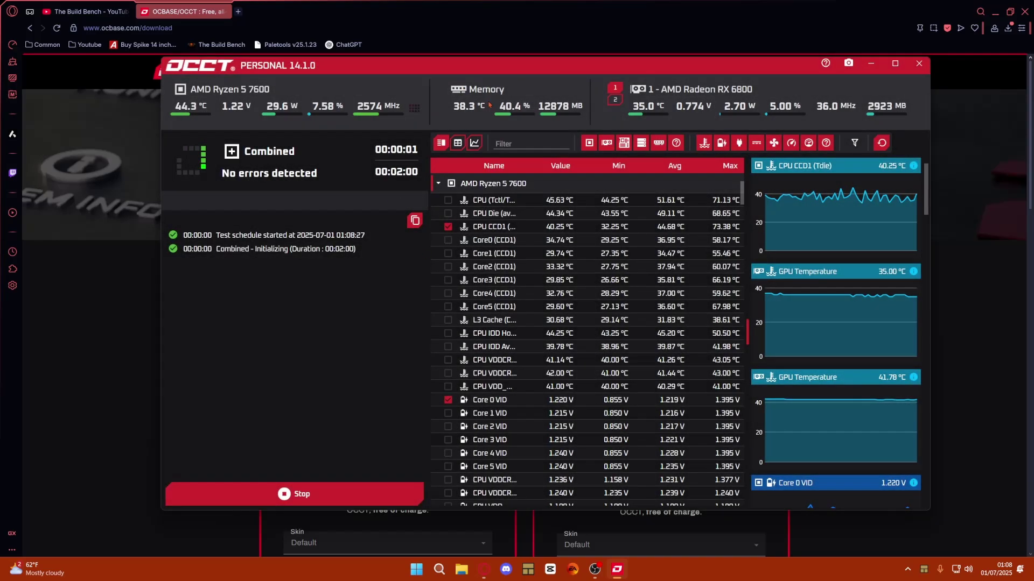
pyautogui.moveTo(468, 110)
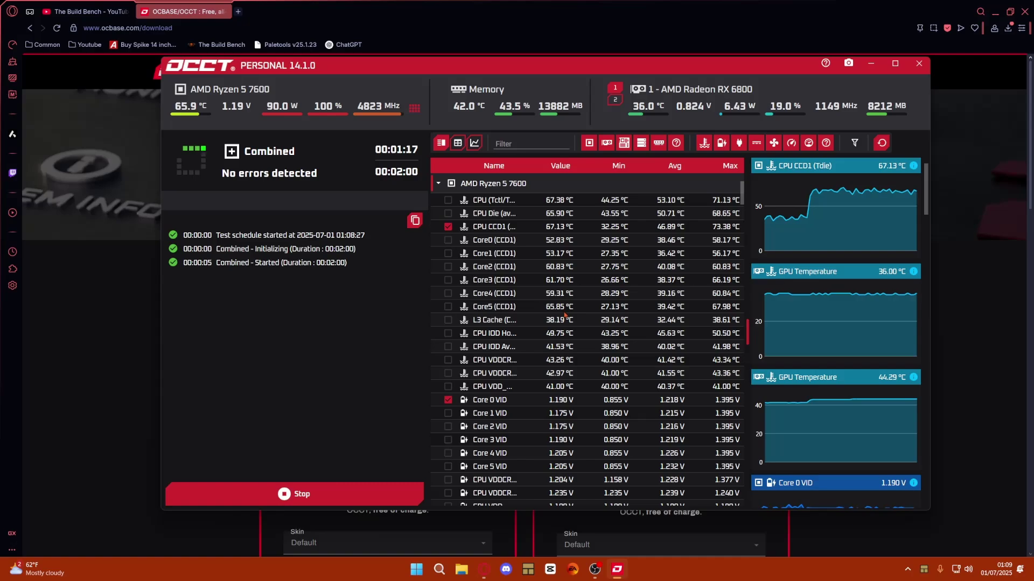
pyautogui.moveTo(192, 107)
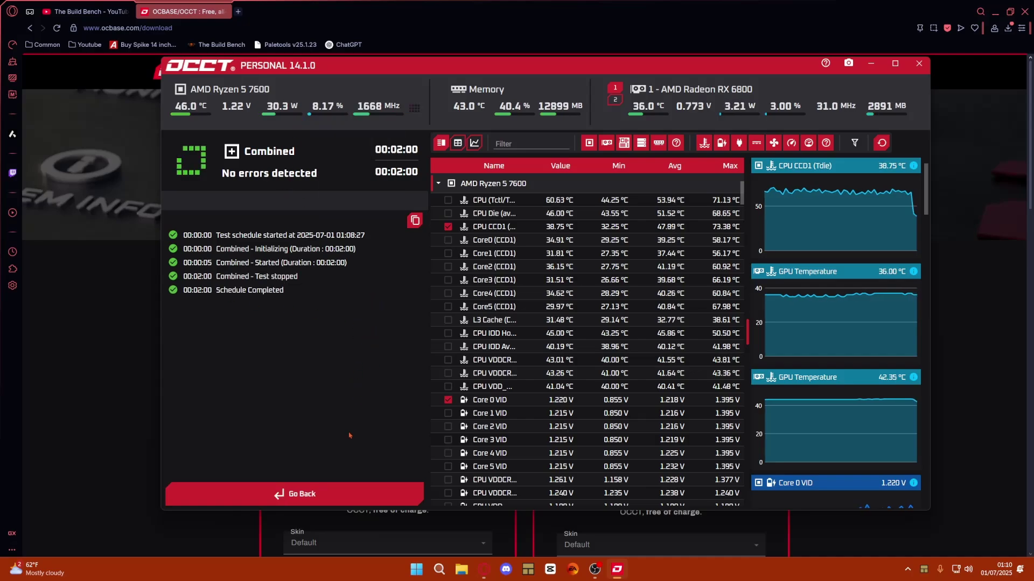
pyautogui.click(321, 493)
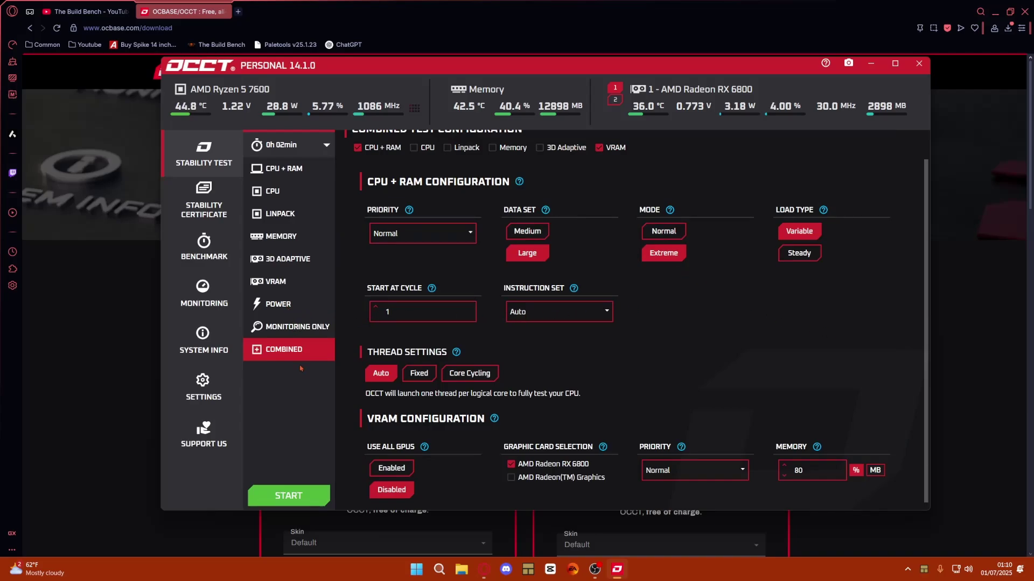
# - Add the CPU, Linpack, Memory and 3D Adaptive tests to the combined test configuration
pyautogui.scroll(1, 431, 242)
pyautogui.click(415, 171)
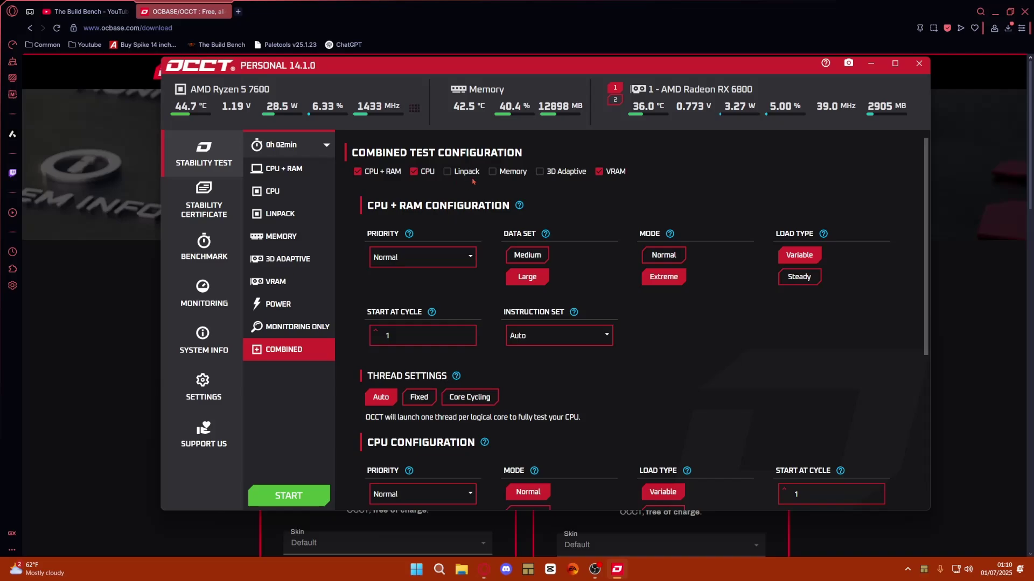
pyautogui.click(447, 171)
pyautogui.click(492, 171)
pyautogui.click(539, 171)
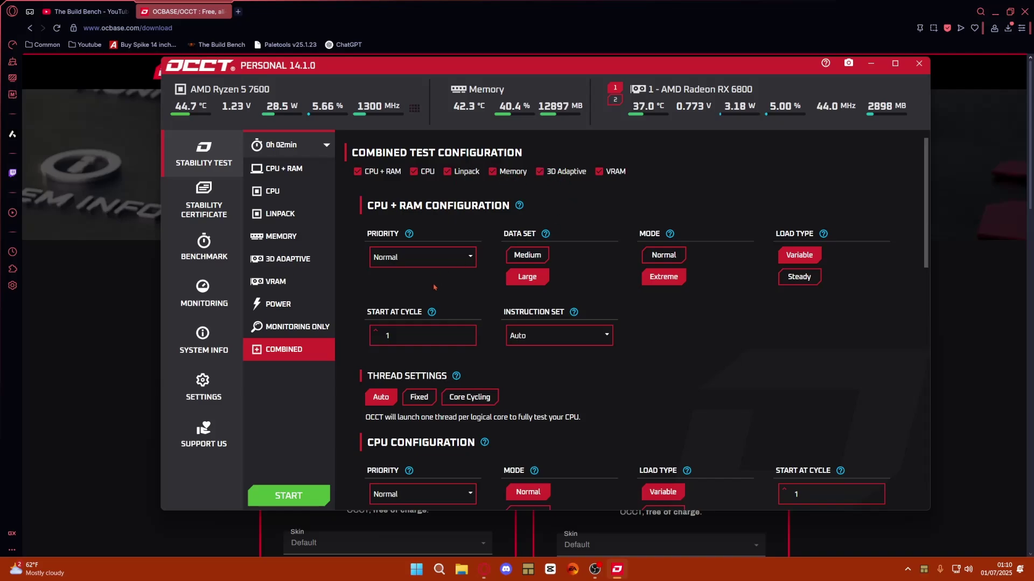
# - Remove the 3D Adaptive, Memory, Linpack and CPU tests from the combined test, keeping only CPU + RAM and VRAM
pyautogui.click(540, 171)
pyautogui.click(492, 171)
pyautogui.click(446, 172)
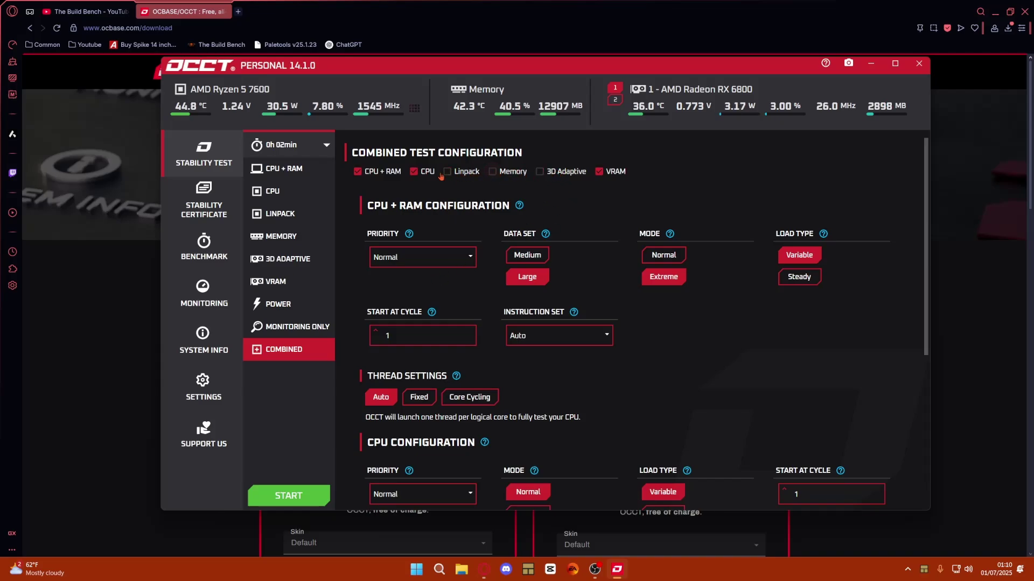
pyautogui.click(427, 171)
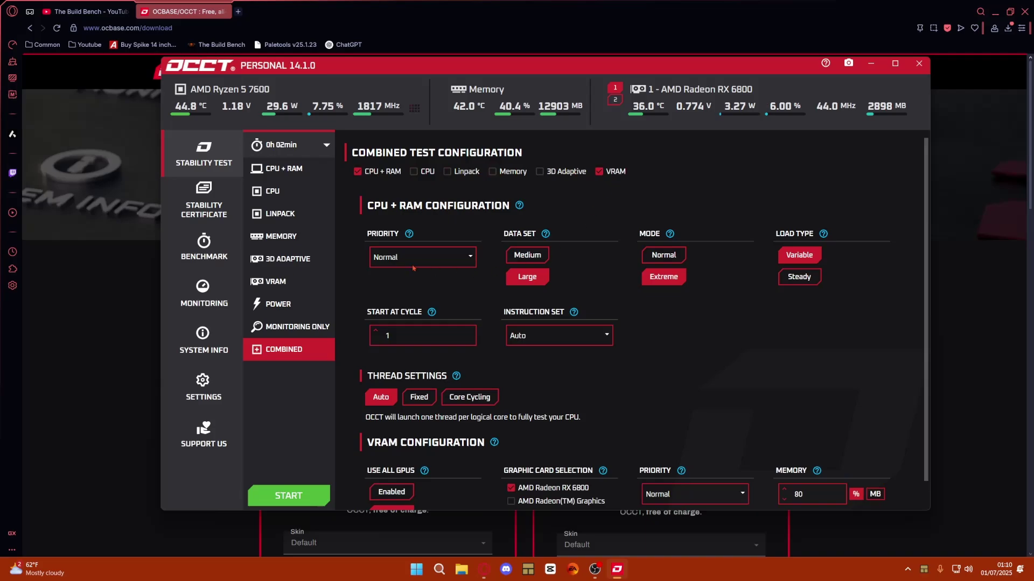
# - Look through the benchmark, monitoring, system info and settings pages, and return to the stability test configuration
pyautogui.click(205, 246)
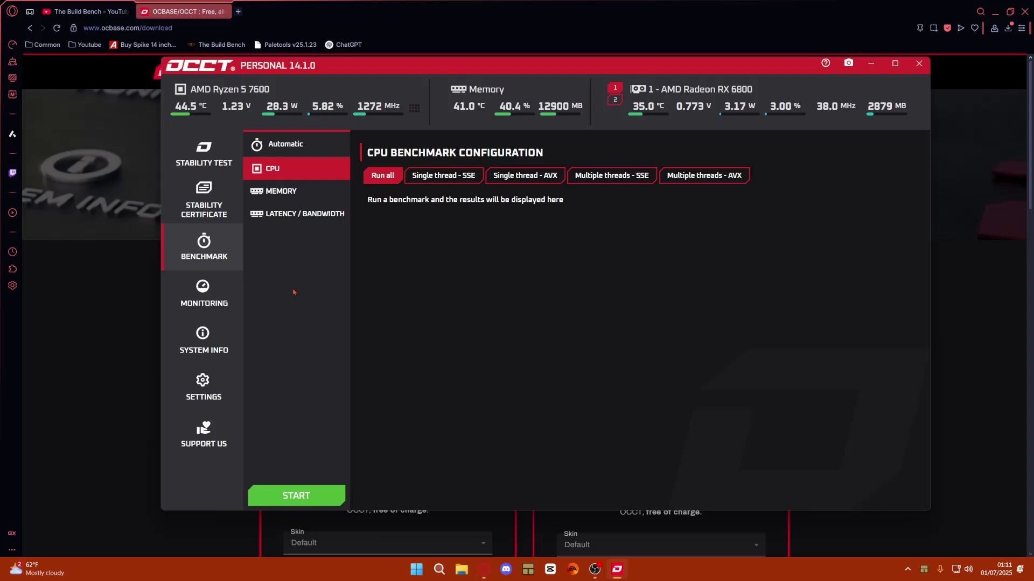
pyautogui.click(191, 293)
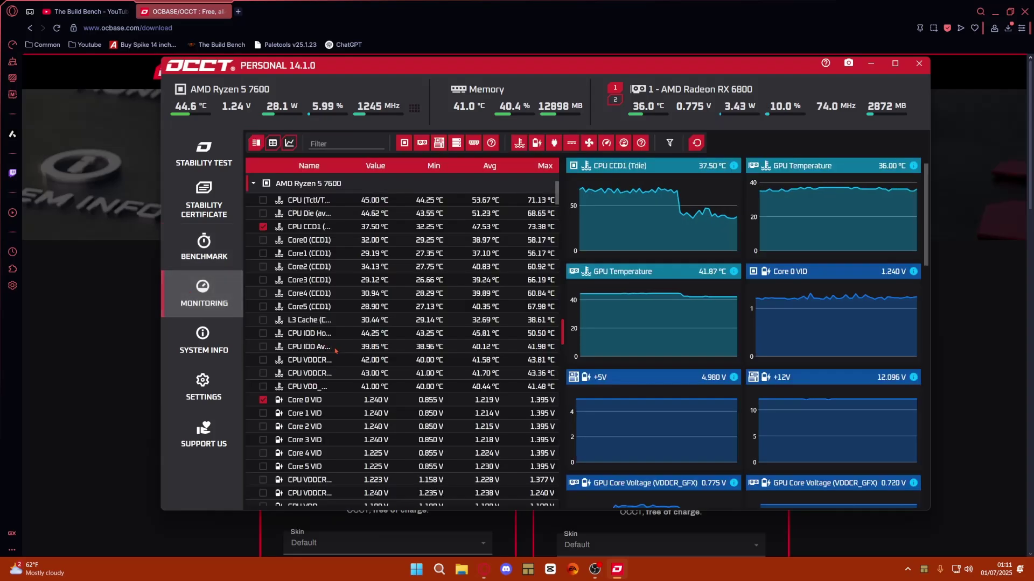
pyautogui.click(187, 349)
pyautogui.click(204, 385)
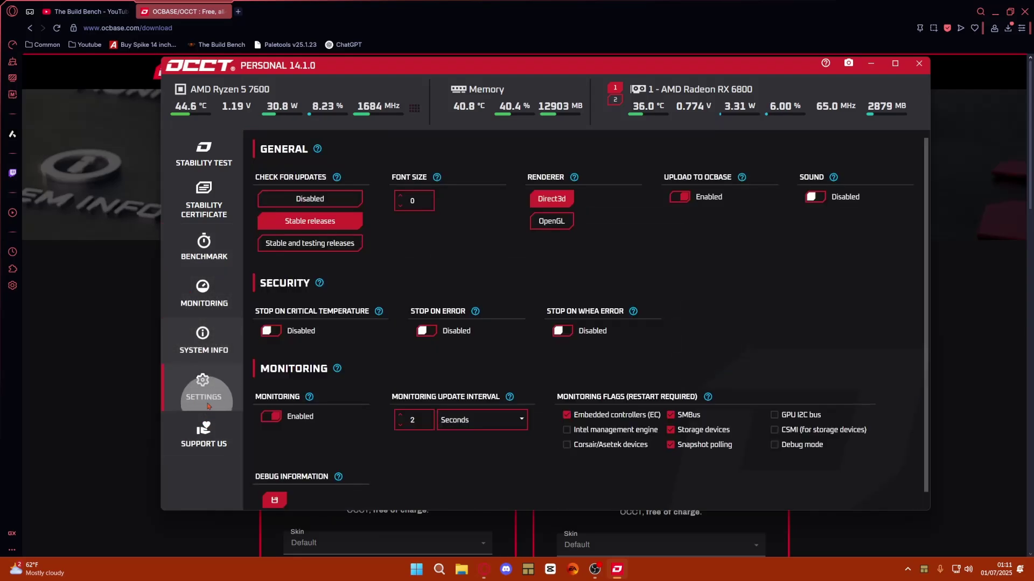
pyautogui.click(210, 157)
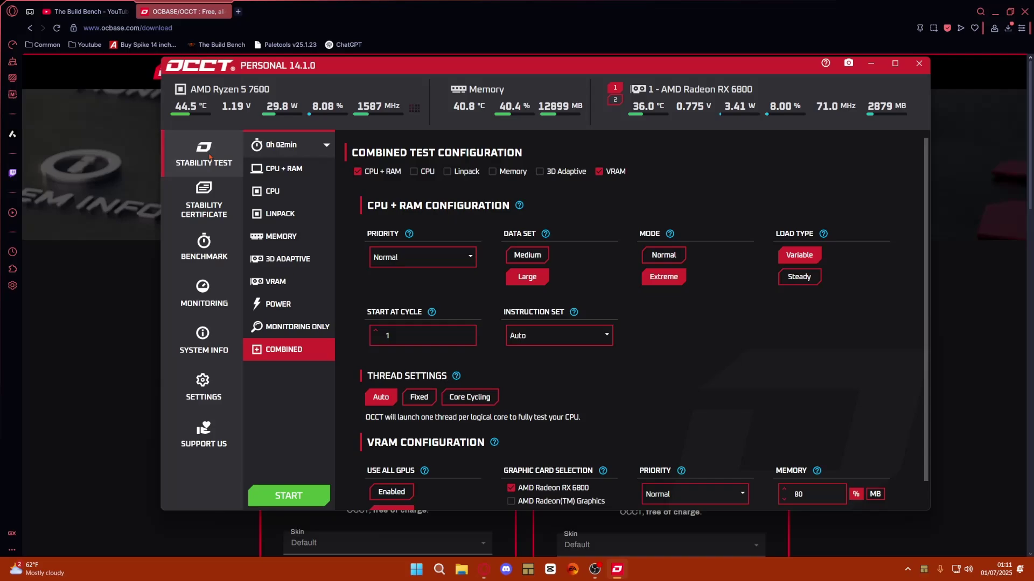